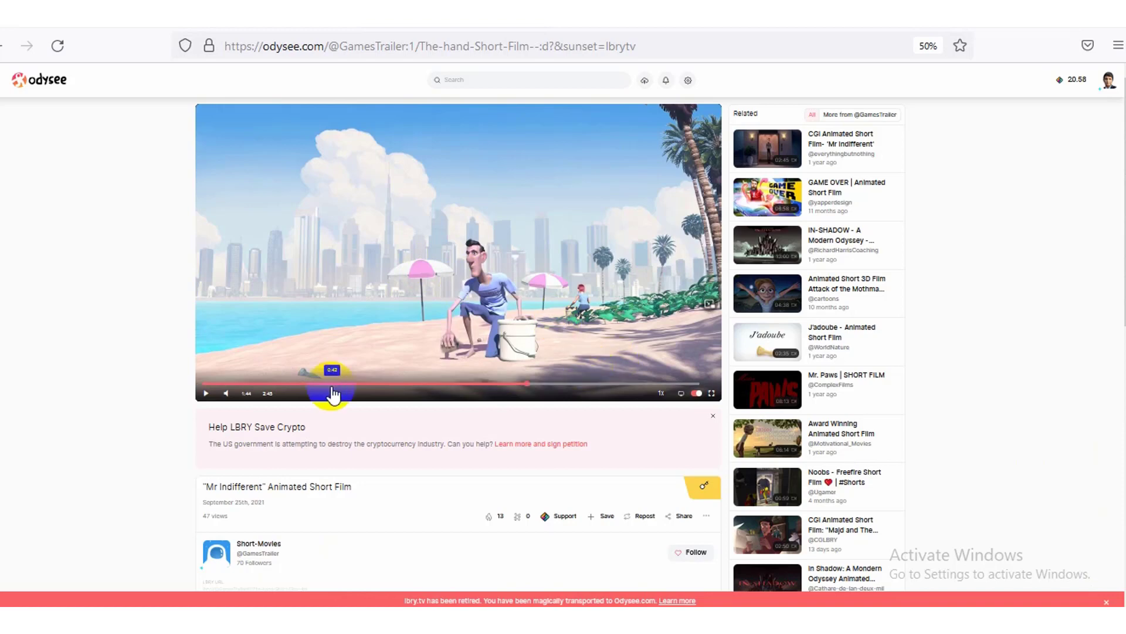
# With the Mr Indifferent video playing at 1:44 of 2:45, start a Lightshot screen capture
pyautogui.moveTo(793, 534)
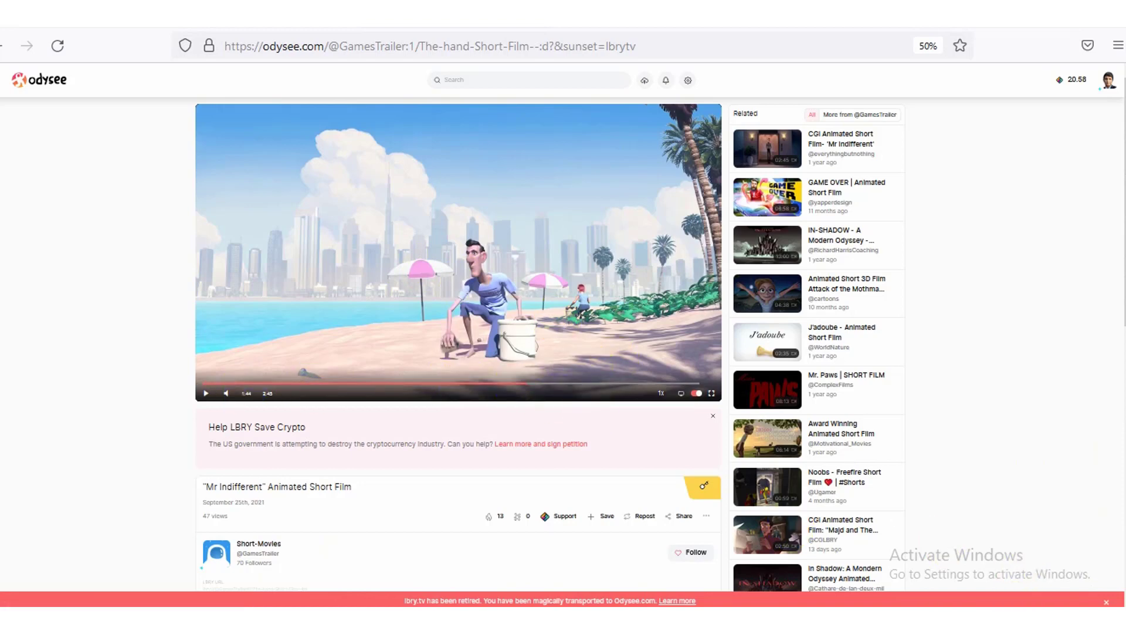
pyautogui.press('Print')
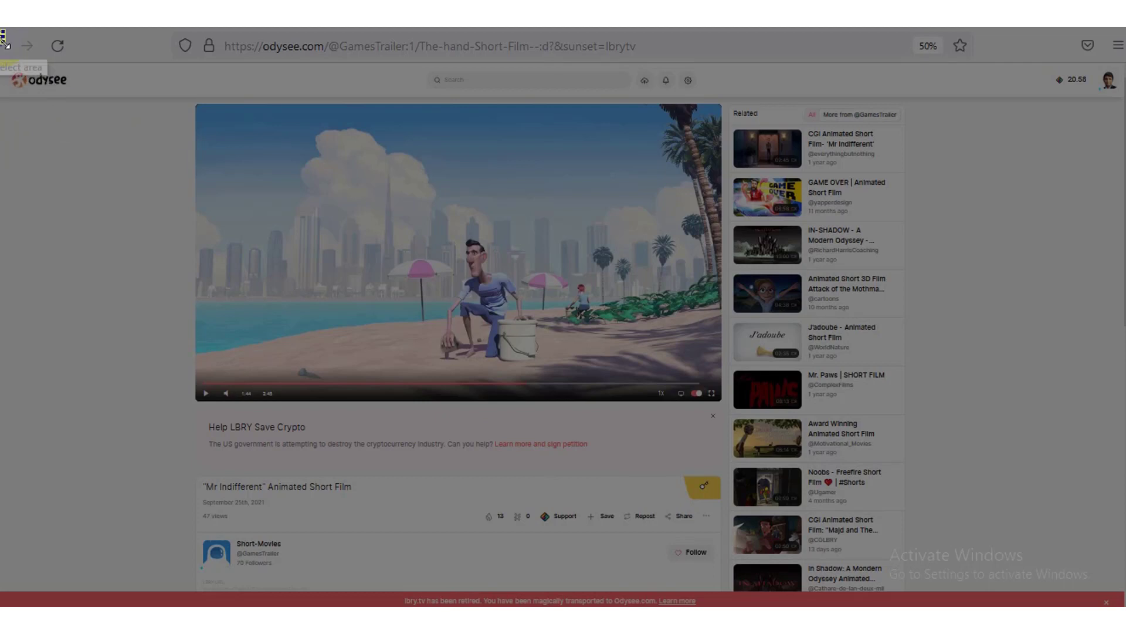
# Capture the video page, box the time and Short-Movies channel in red, and save as Screenshot_136.png
pyautogui.moveTo(1, 31); pyautogui.dragTo(1118, 601)
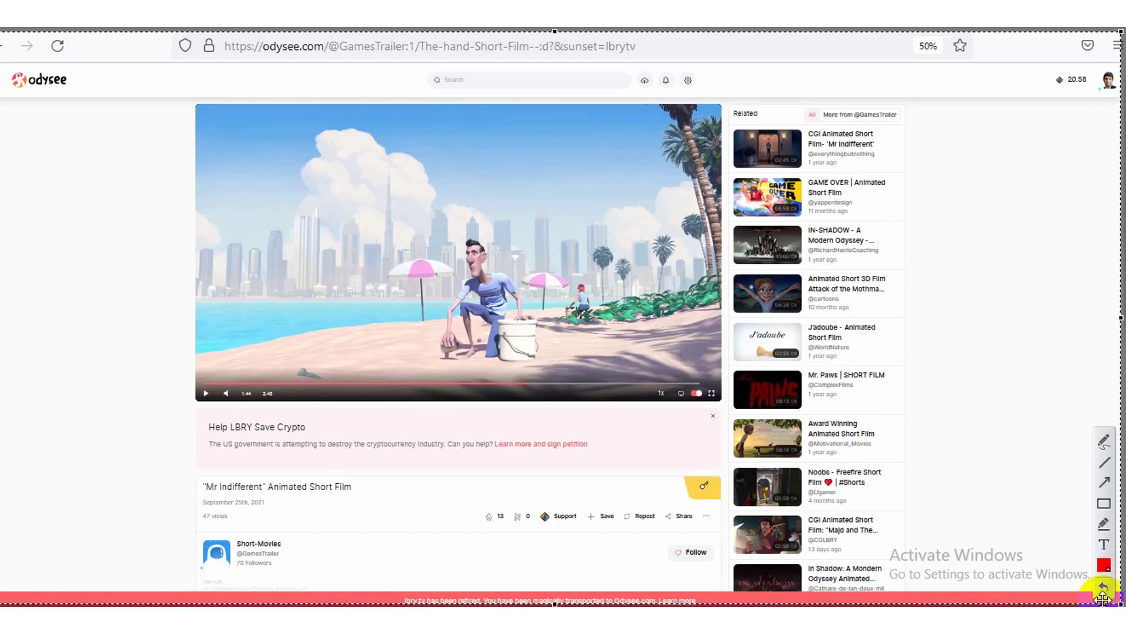
pyautogui.click(1104, 506)
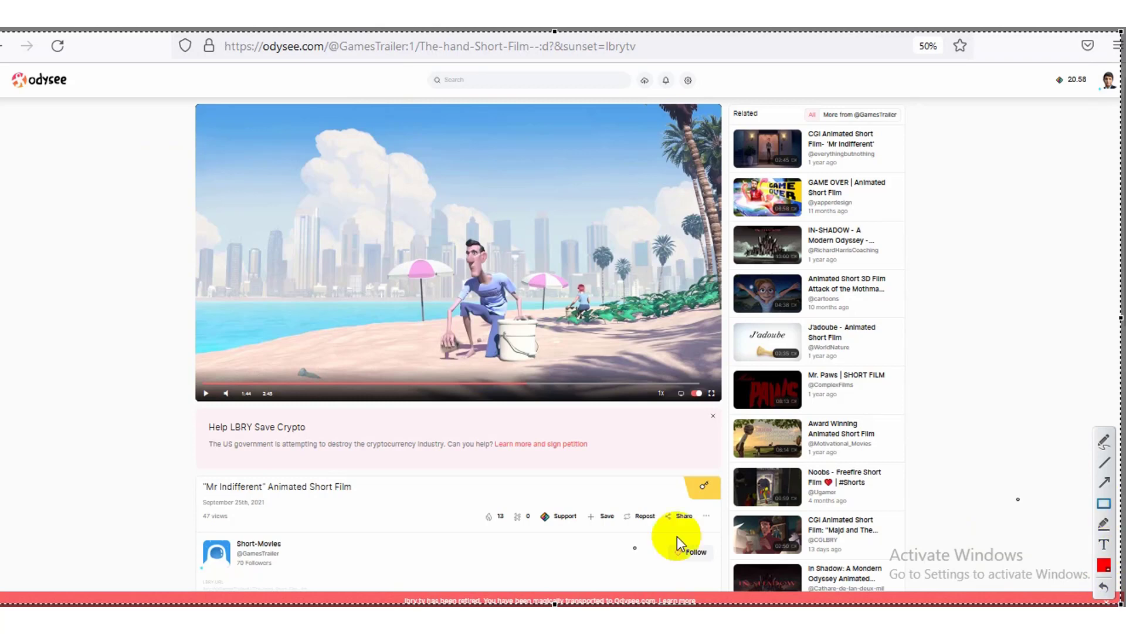
pyautogui.moveTo(213, 530); pyautogui.dragTo(328, 580)
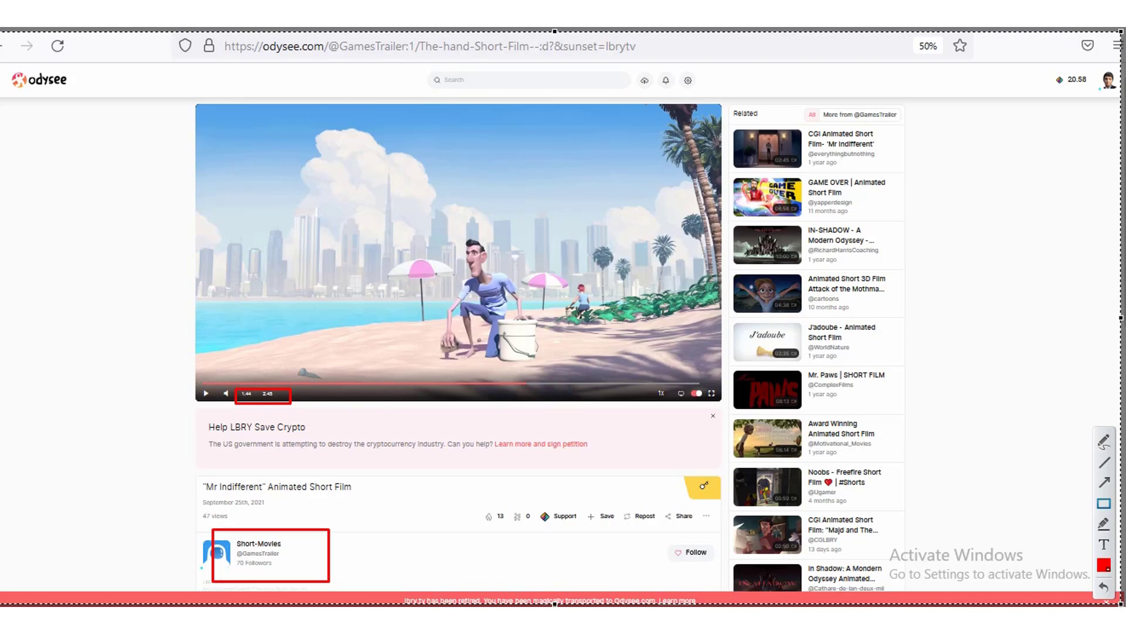
pyautogui.hotkey('ctrl', 's')
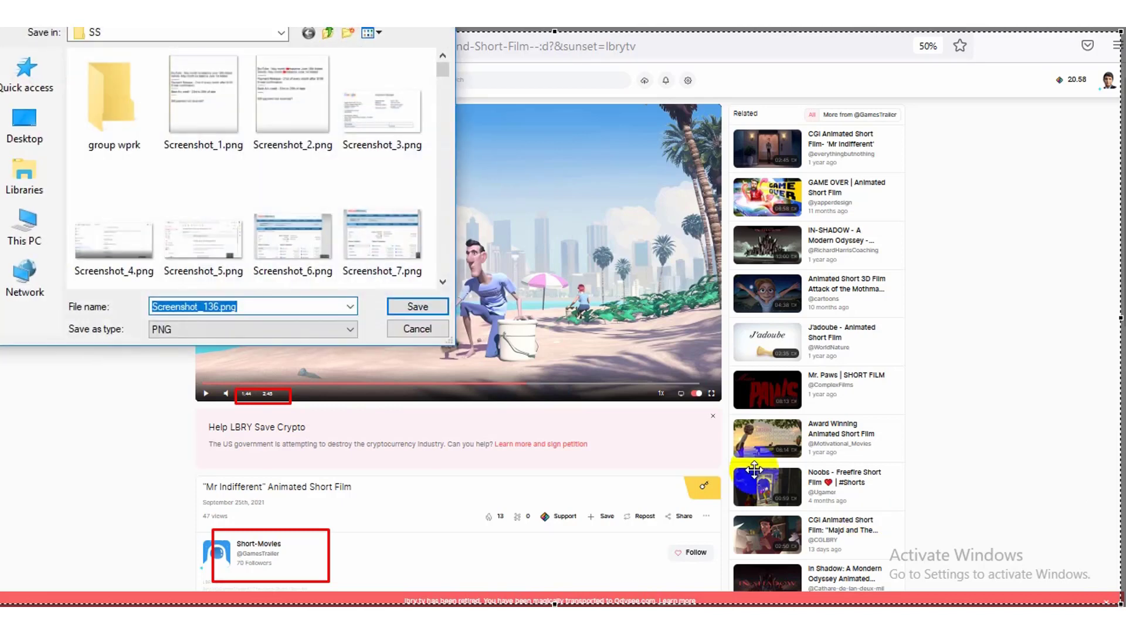
pyautogui.click(430, 311)
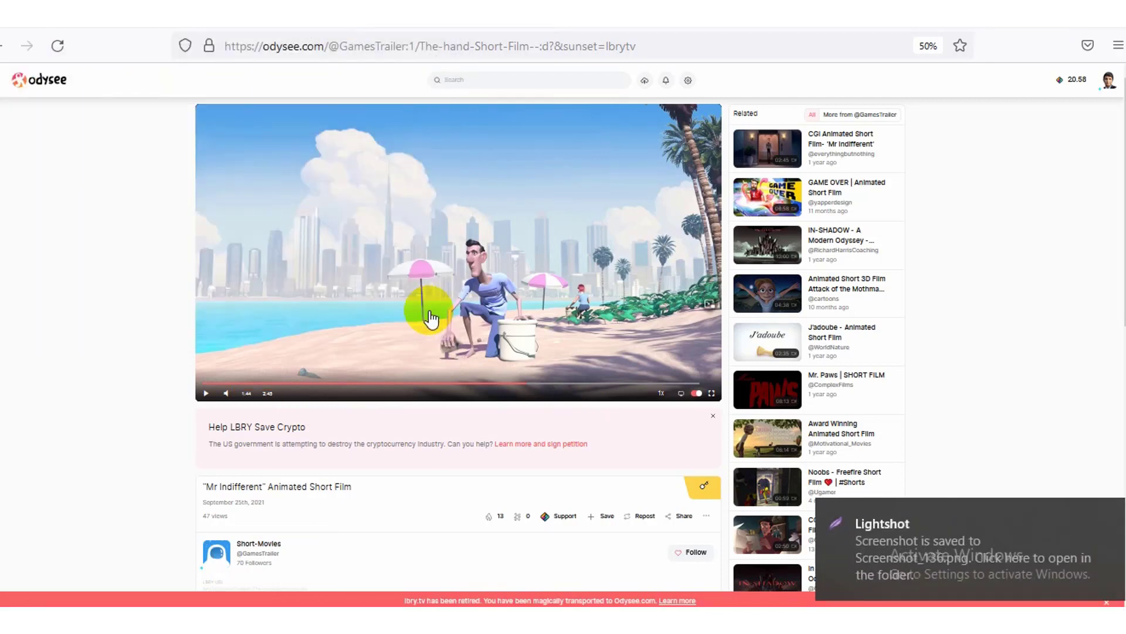
# Return to the Picoworkers task page and focus the empty Transaction ID box
pyautogui.hotkey('alt', 'Tab')
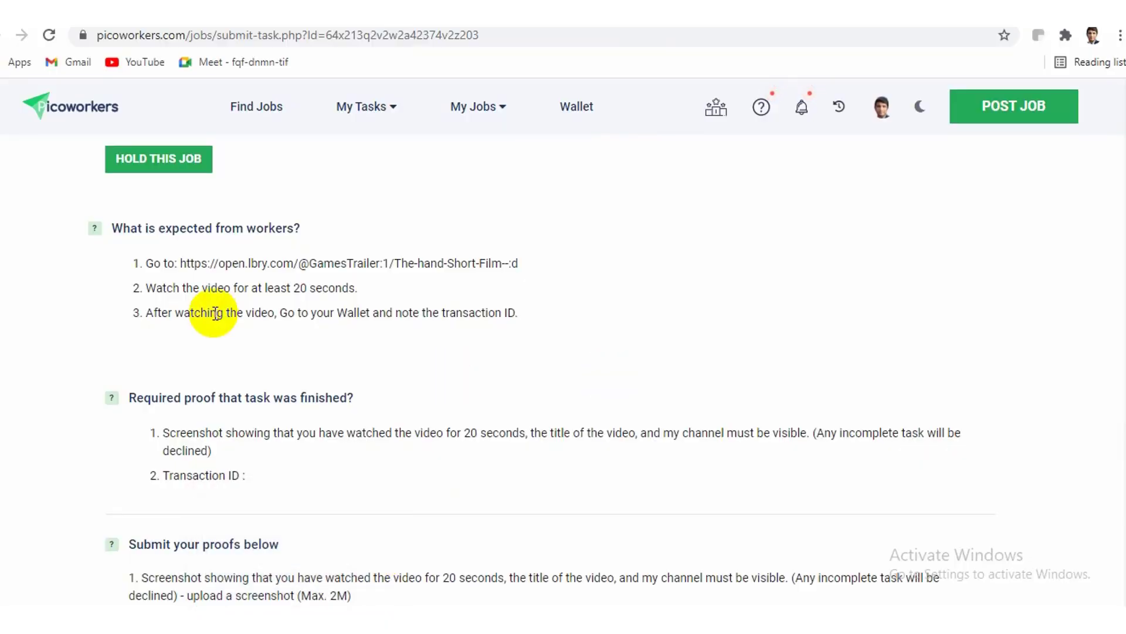
pyautogui.scroll(-7, 1113, 325)
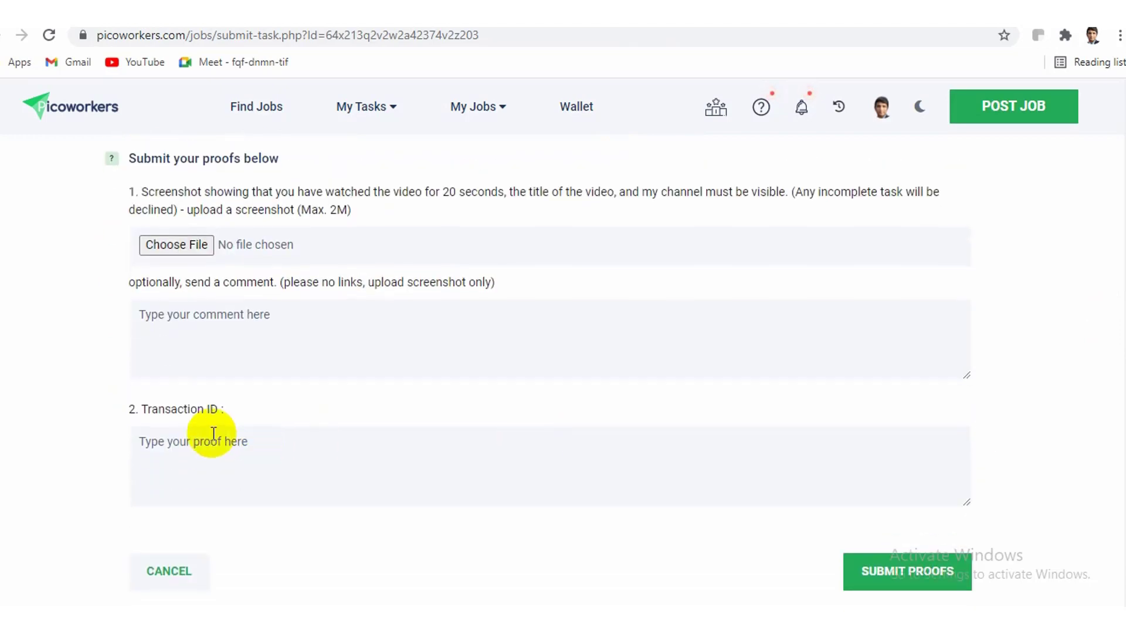
pyautogui.click(215, 452)
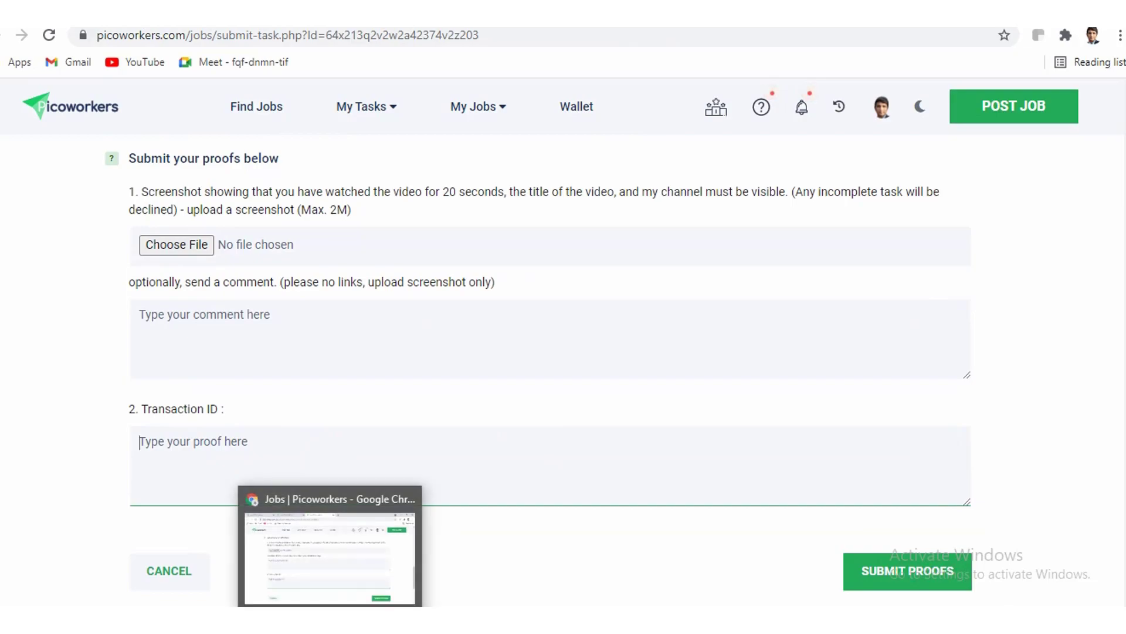
pyautogui.click(281, 487)
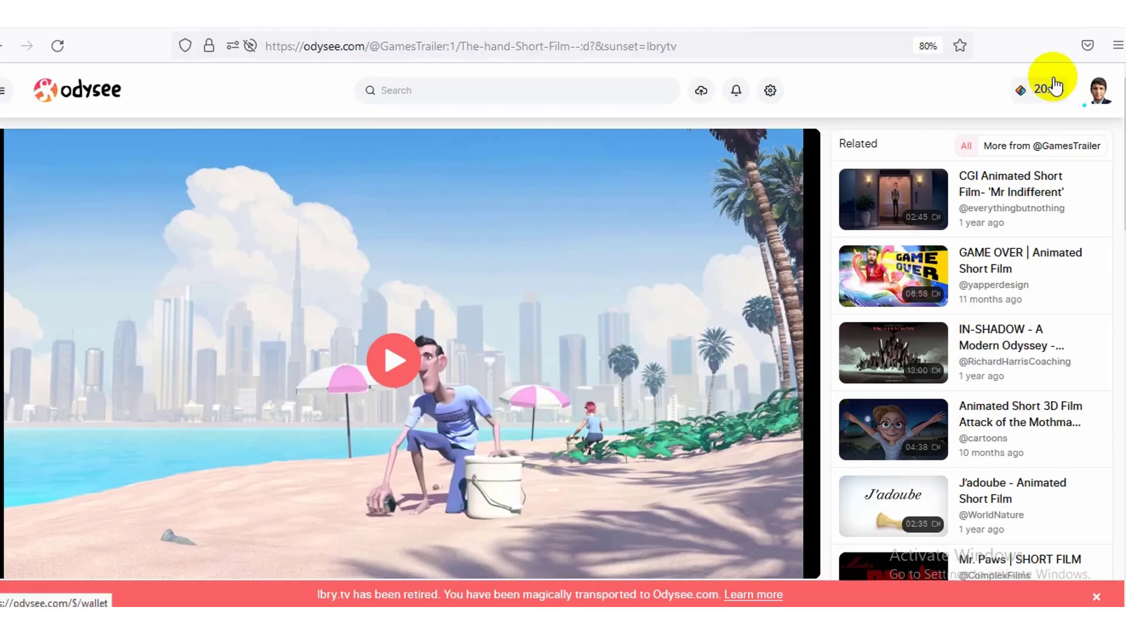
pyautogui.click(1045, 97)
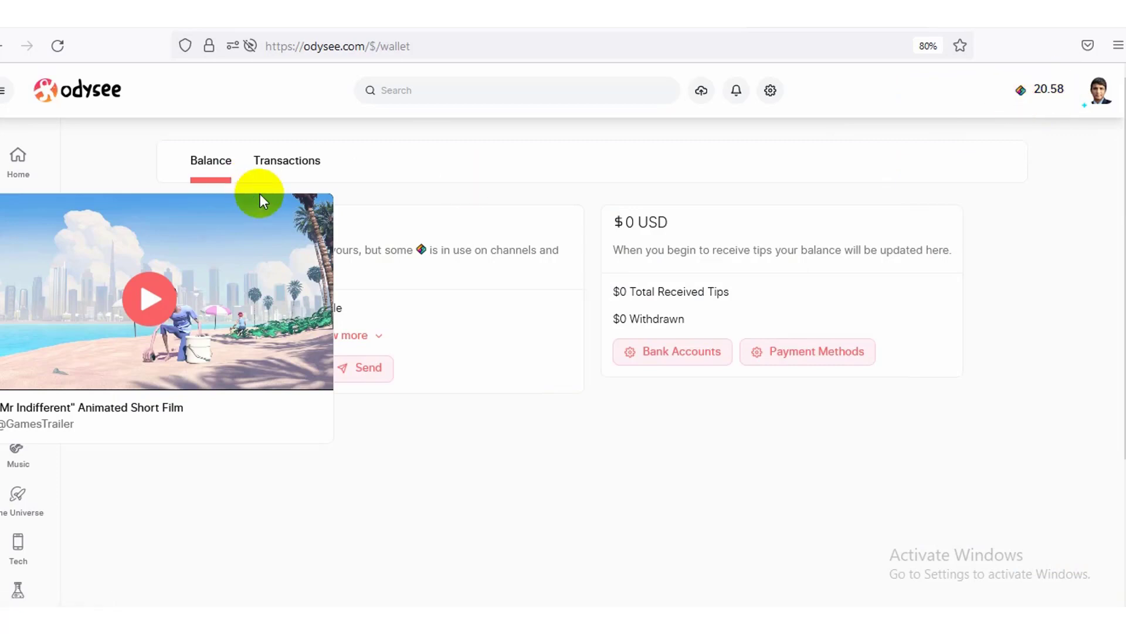
pyautogui.click(319, 210)
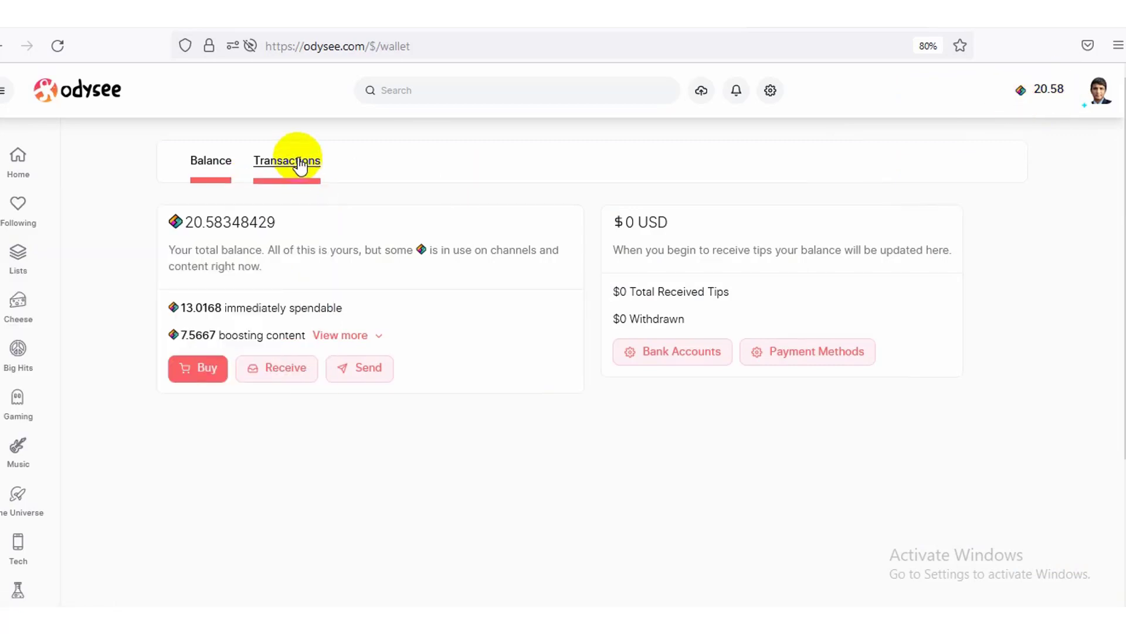
pyautogui.click(299, 164)
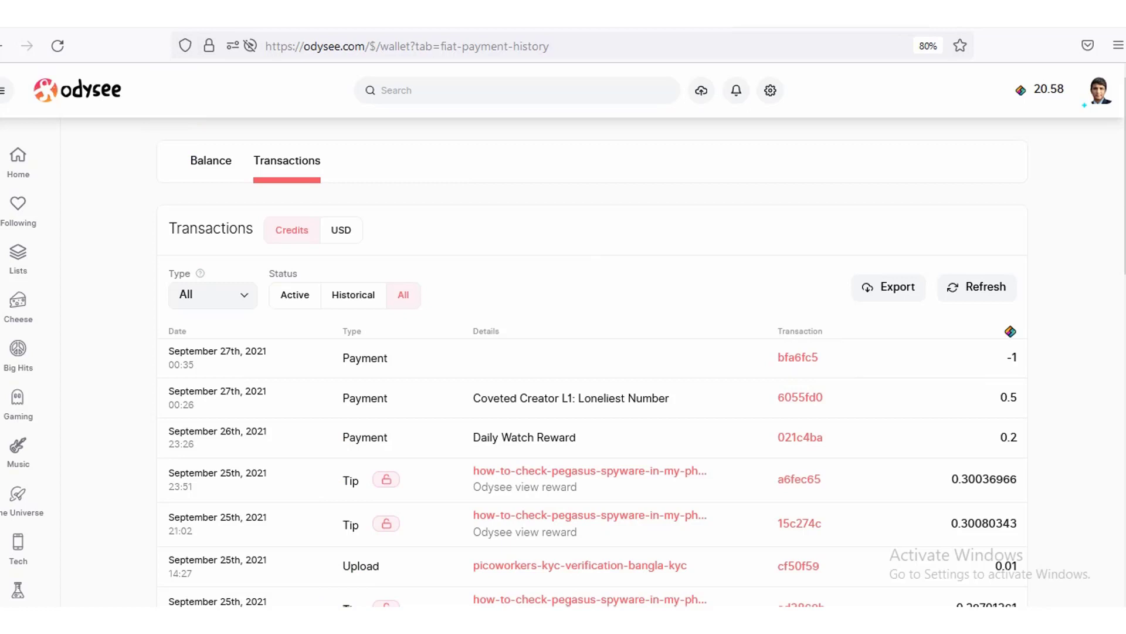
pyautogui.hotkey('alt', 'Tab')
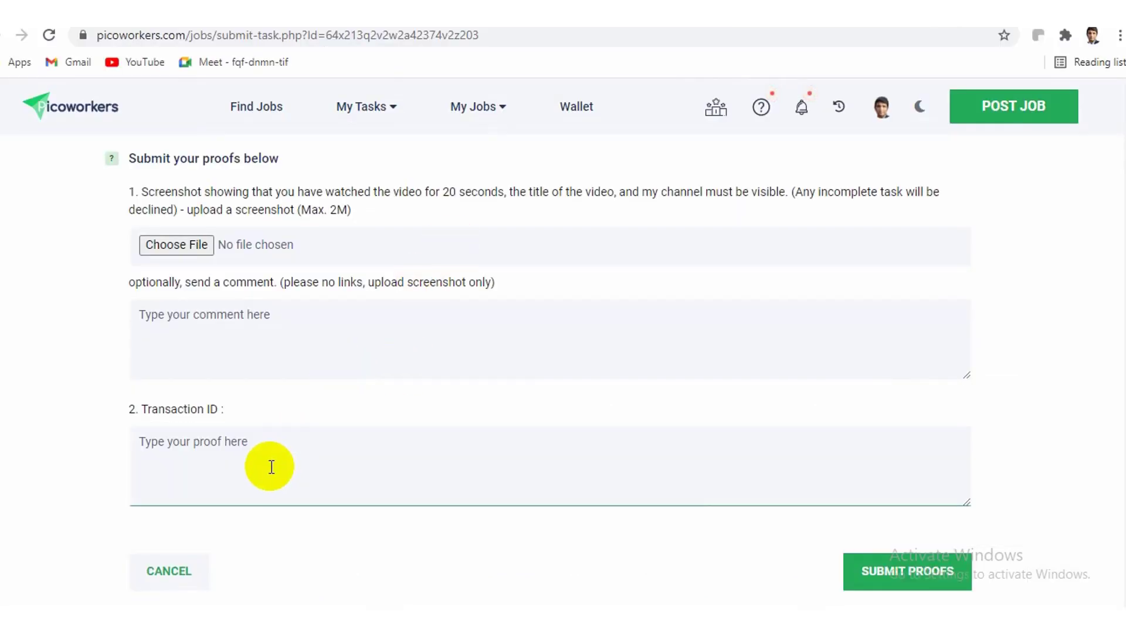
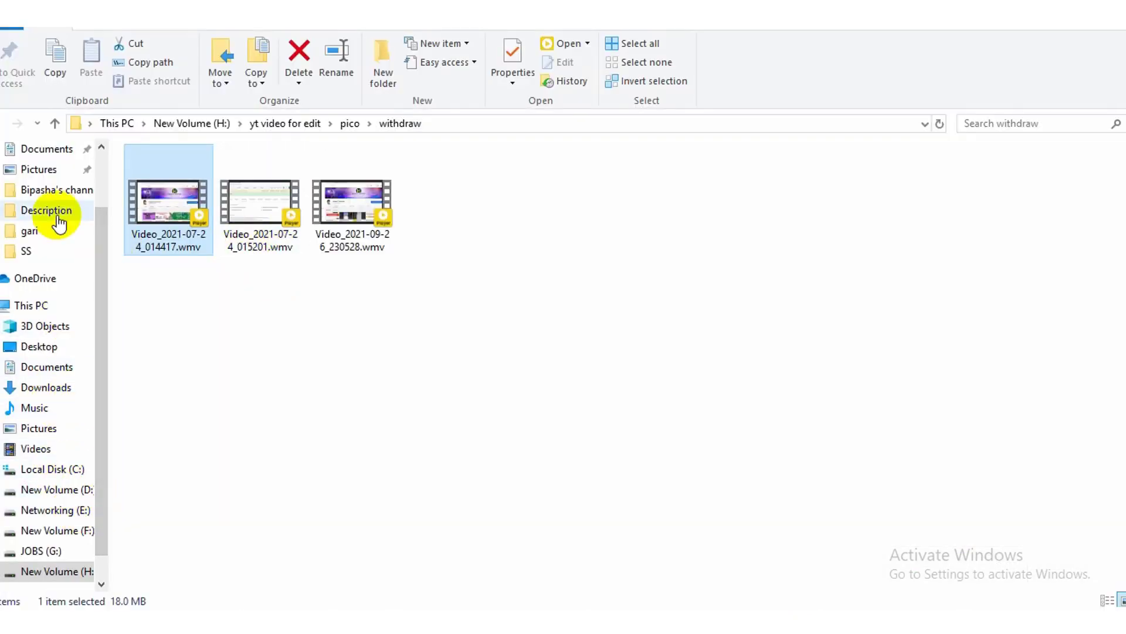
# Open Screenshot_136.png from the Desktop\SS folder in Paint
pyautogui.click(59, 252)
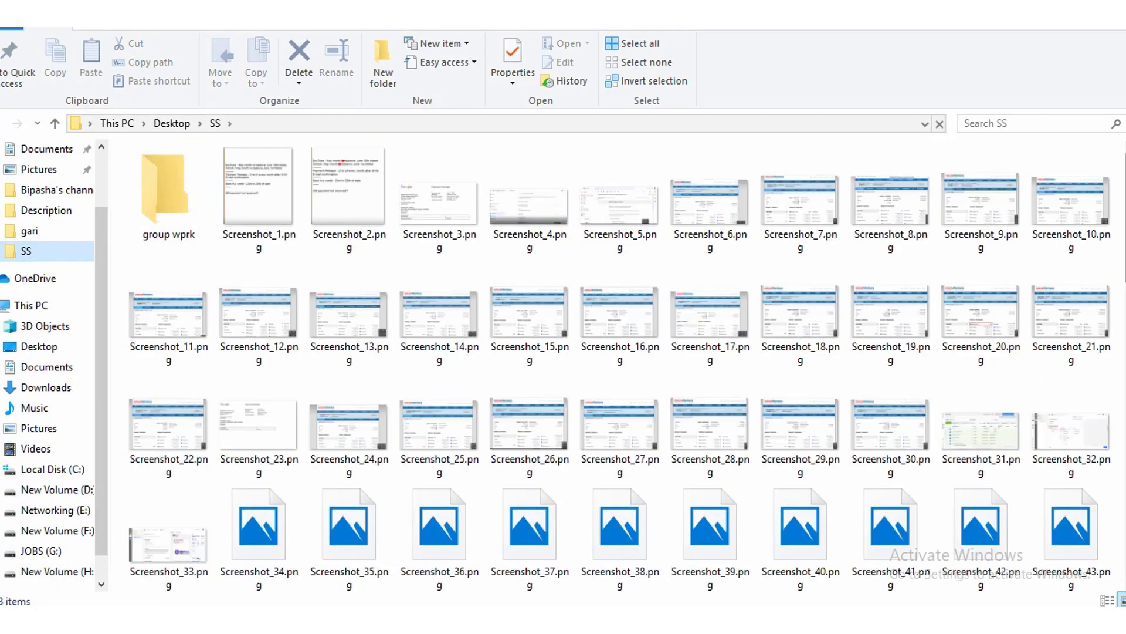
pyautogui.scroll(-3, 956, 182)
pyautogui.scroll(-5, 956, 187)
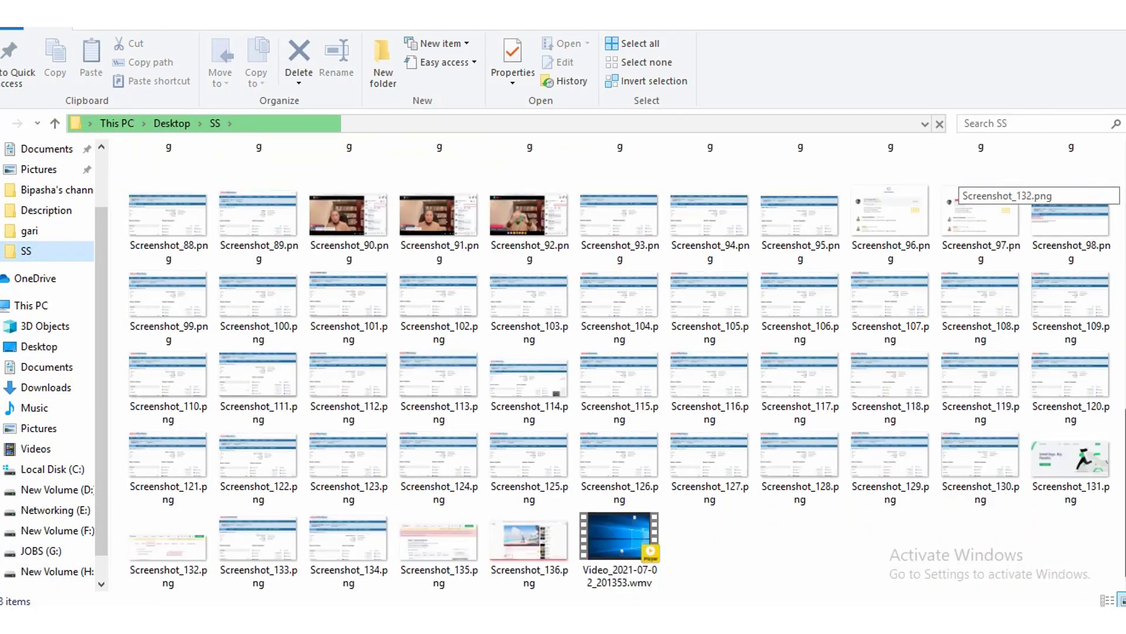
pyautogui.click(538, 543)
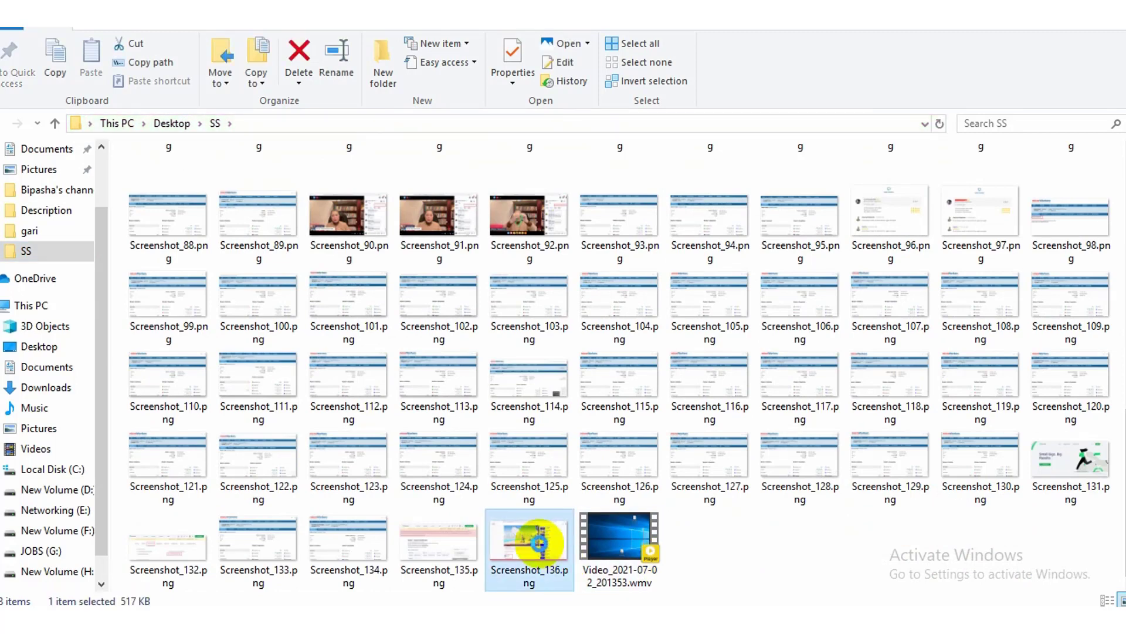
pyautogui.rightClick(538, 543)
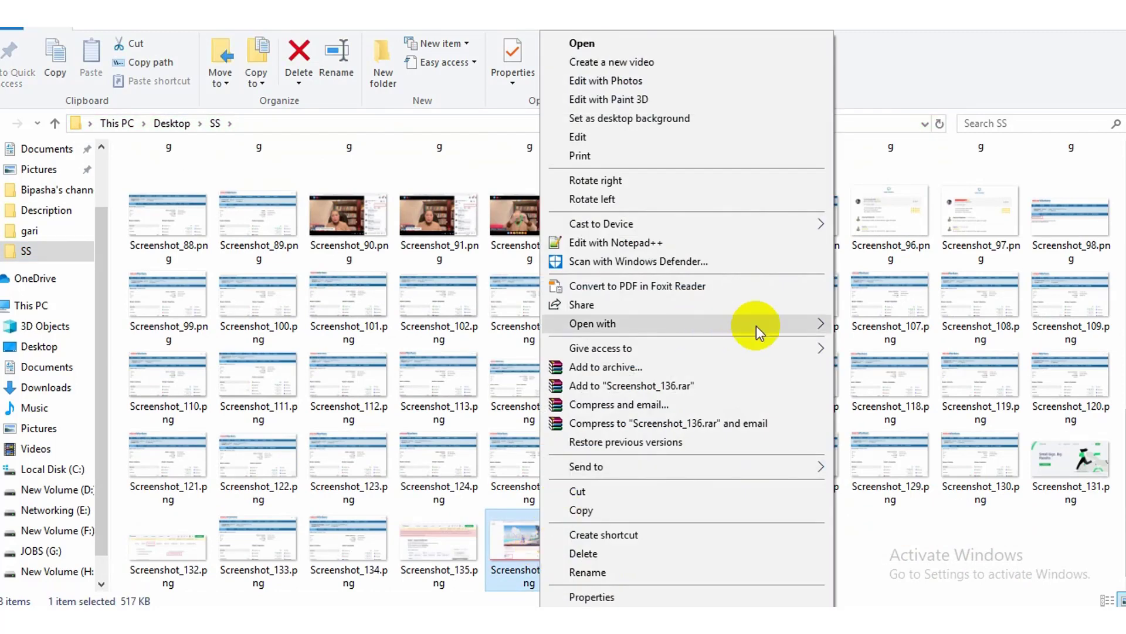
pyautogui.moveTo(772, 332)
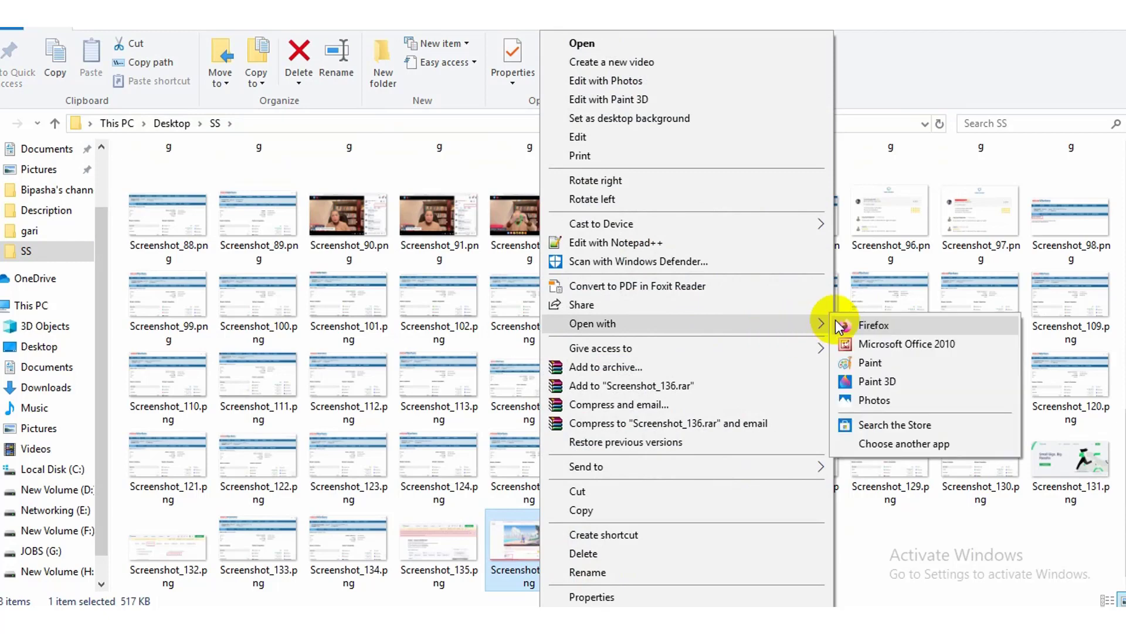
pyautogui.click(870, 362)
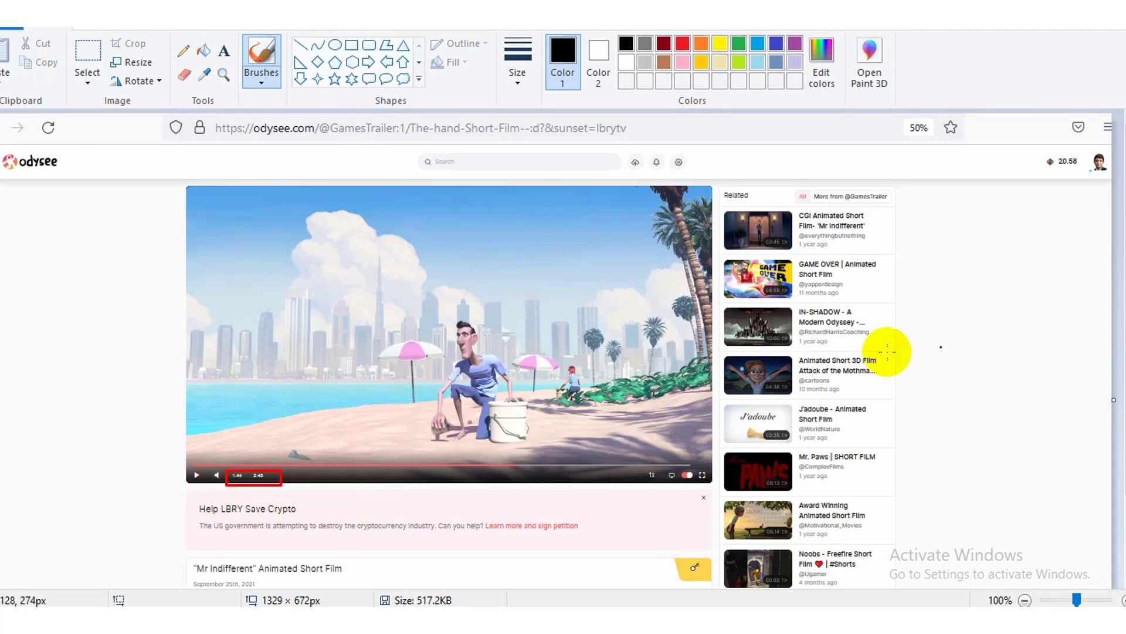
# Check the red boxes on Screenshot_136.png in Paint, then close Paint
pyautogui.scroll(-3, 552, 433)
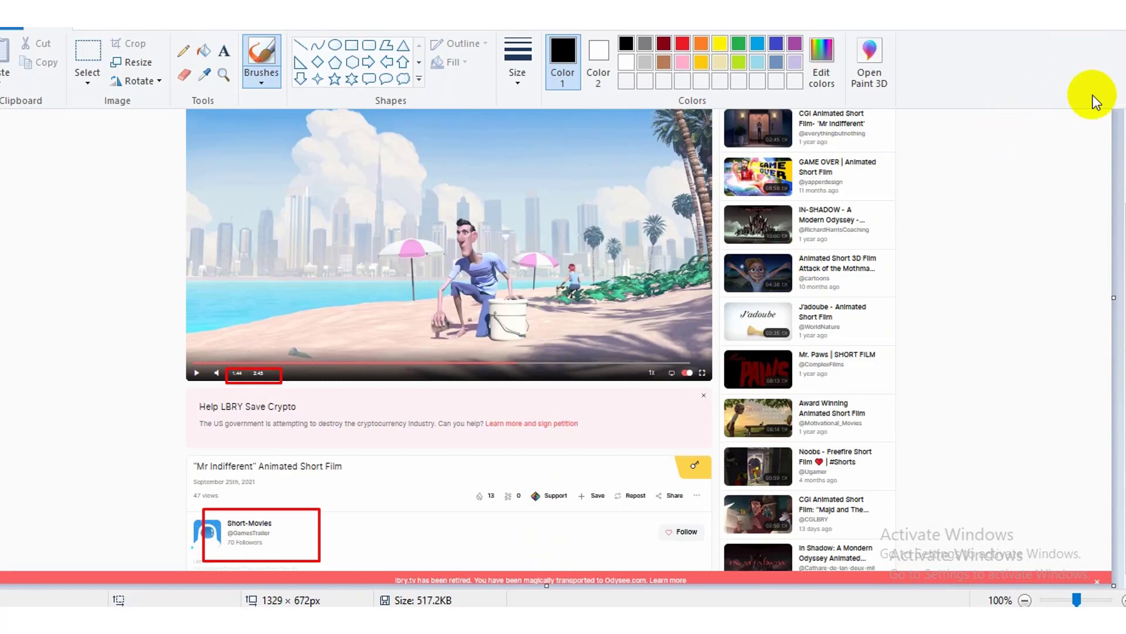
pyautogui.hotkey('alt', 'F4')
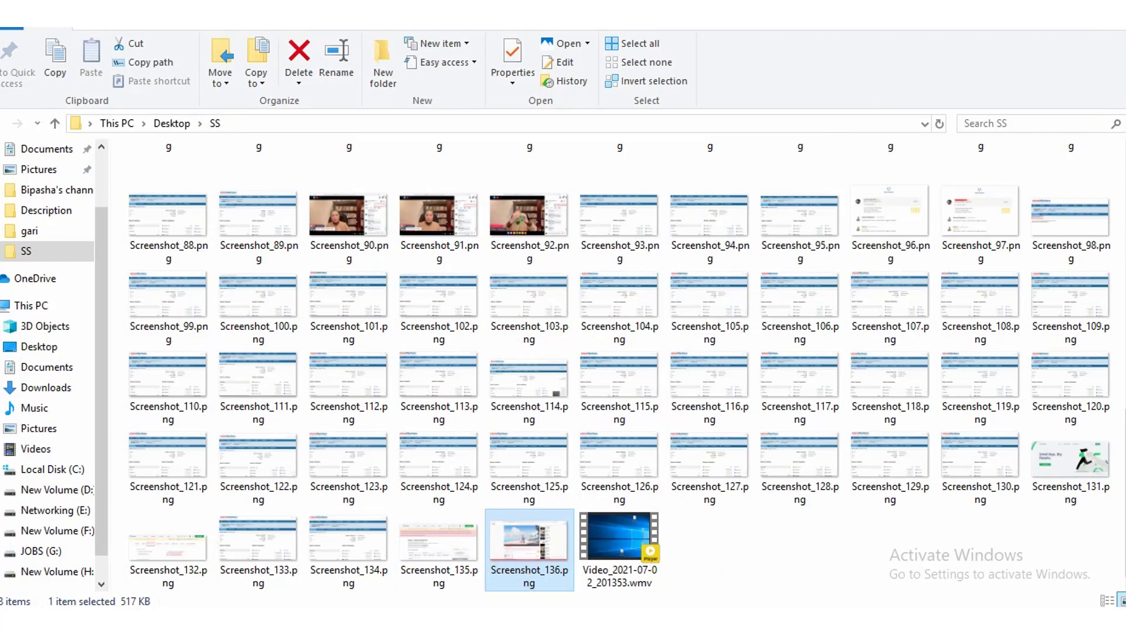
# Attach Screenshot_136.png from the SS folder as the proof screenshot
pyautogui.hotkey('alt', 'Tab')
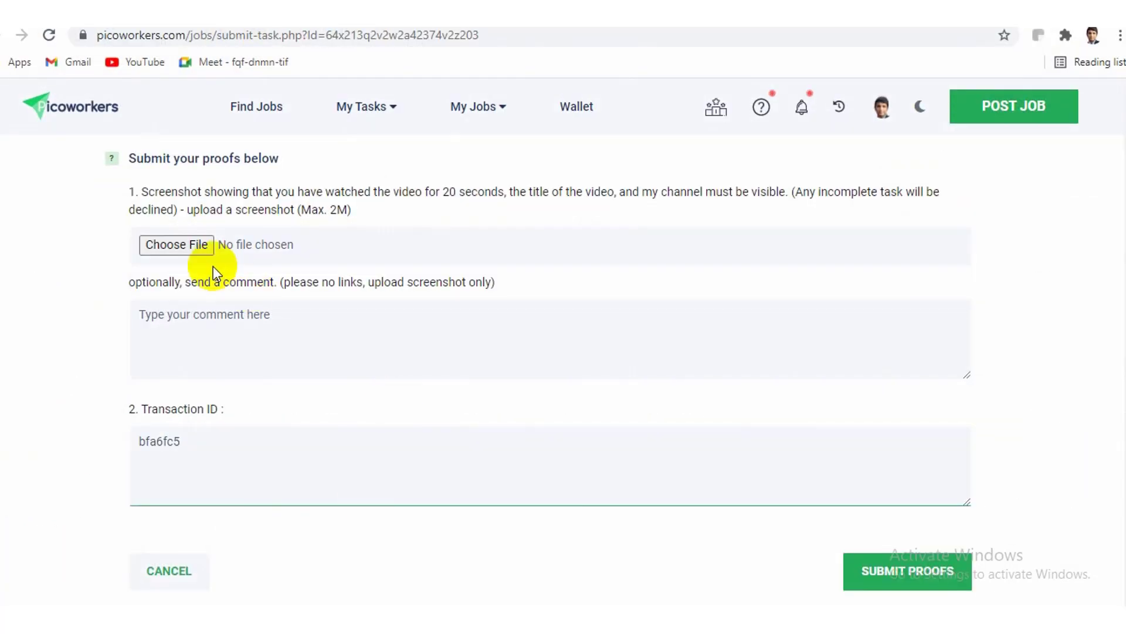
pyautogui.click(190, 245)
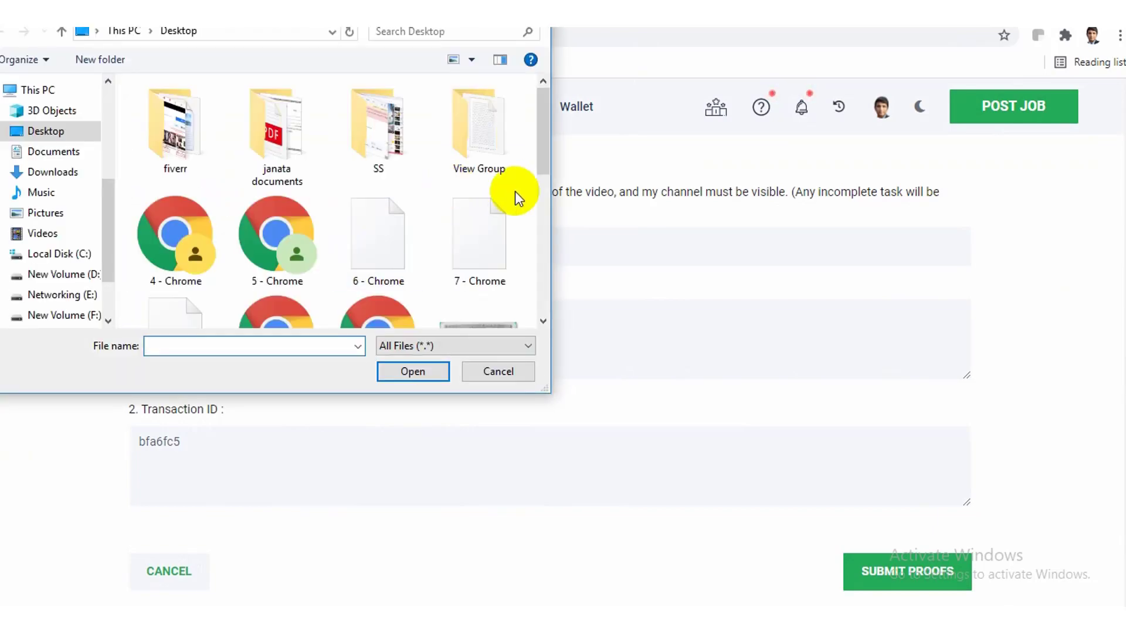
pyautogui.doubleClick(381, 150)
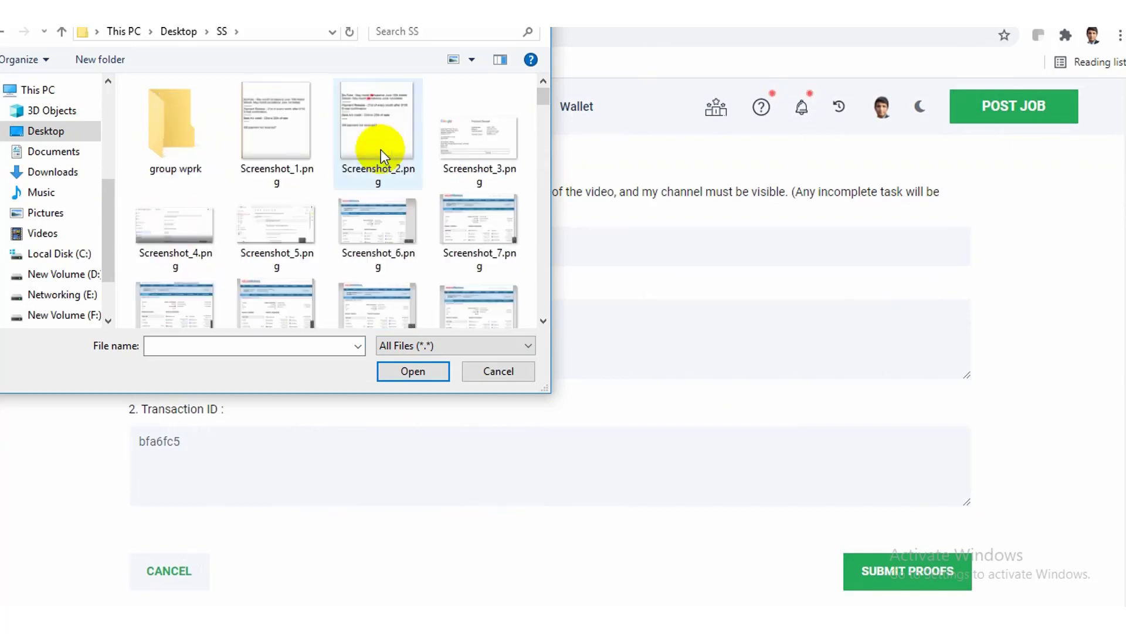
pyautogui.moveTo(541, 100); pyautogui.dragTo(537, 311)
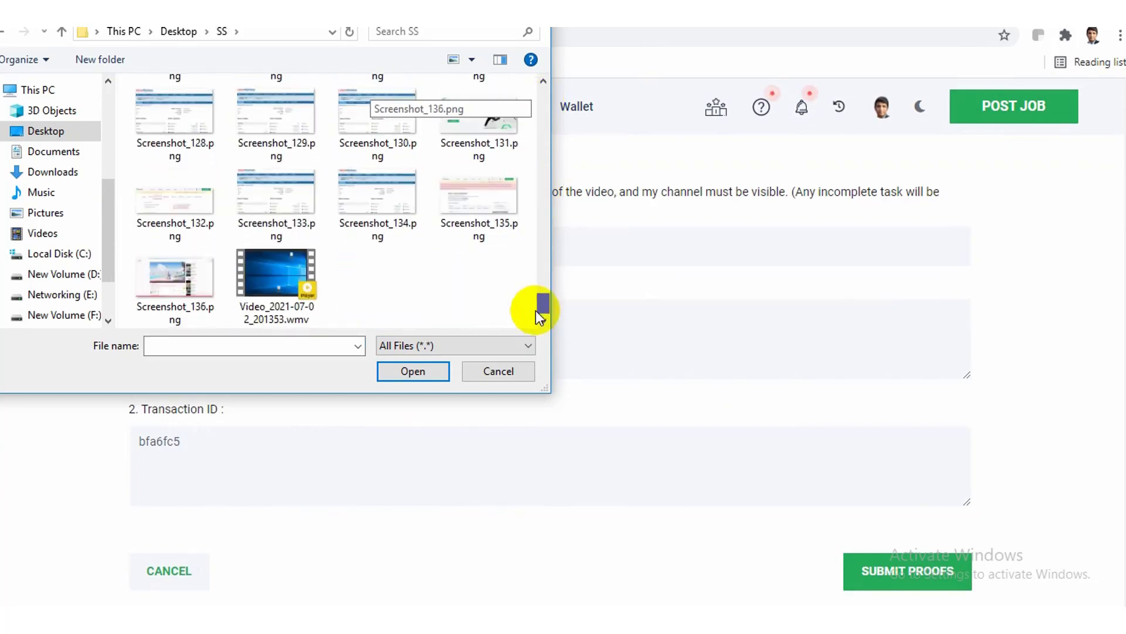
pyautogui.click(178, 283)
pyautogui.click(404, 372)
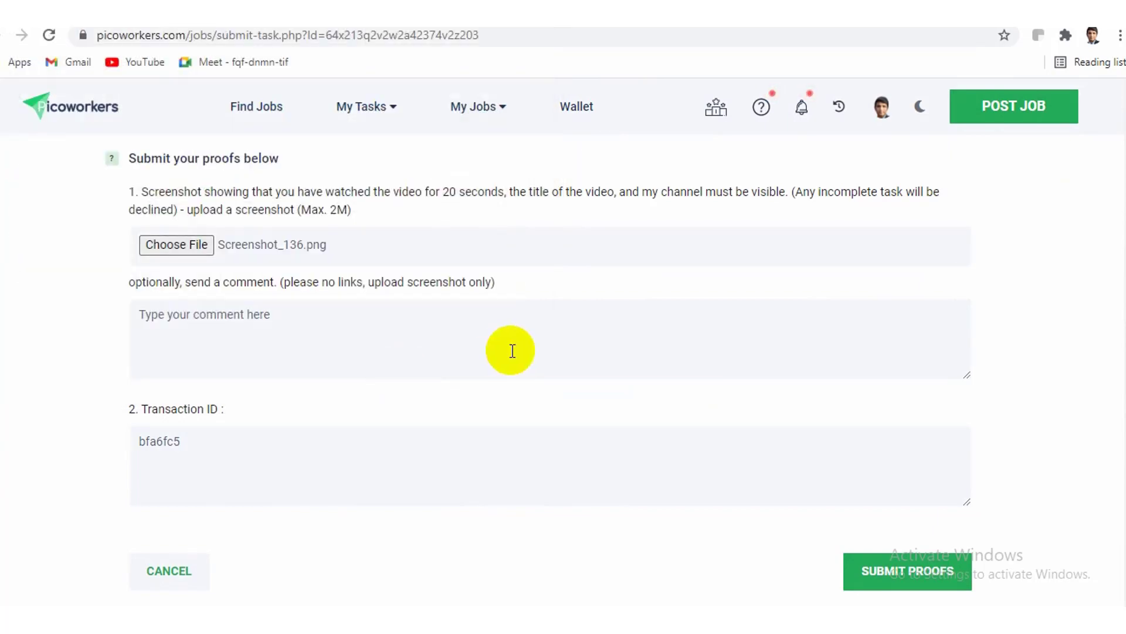
pyautogui.scroll(-5, 1118, 352)
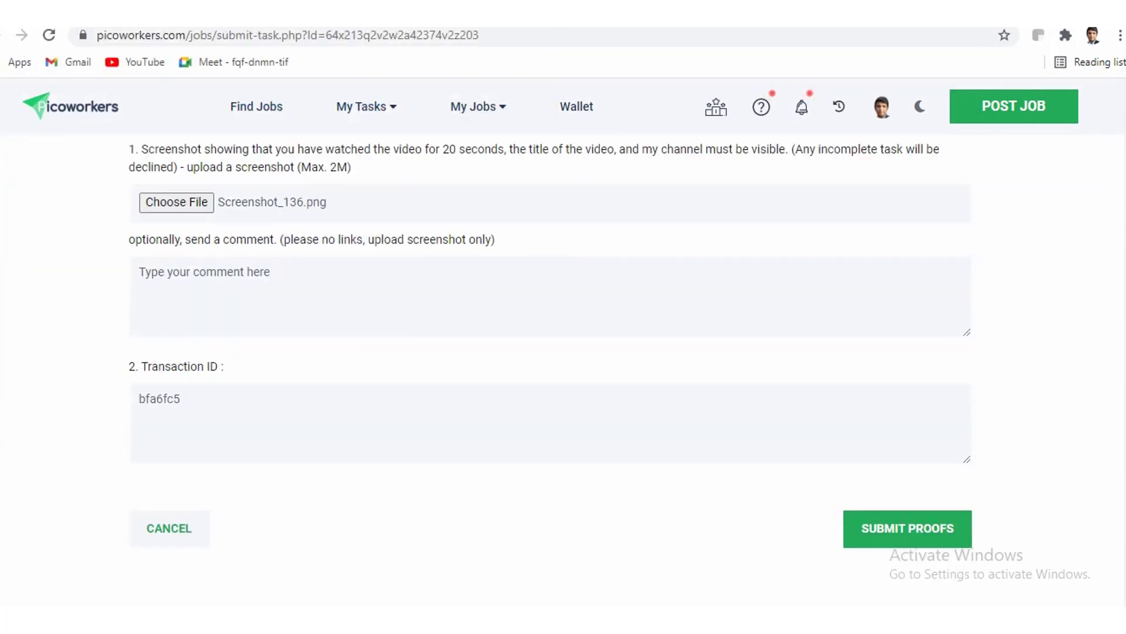
pyautogui.scroll(15, 563, 352)
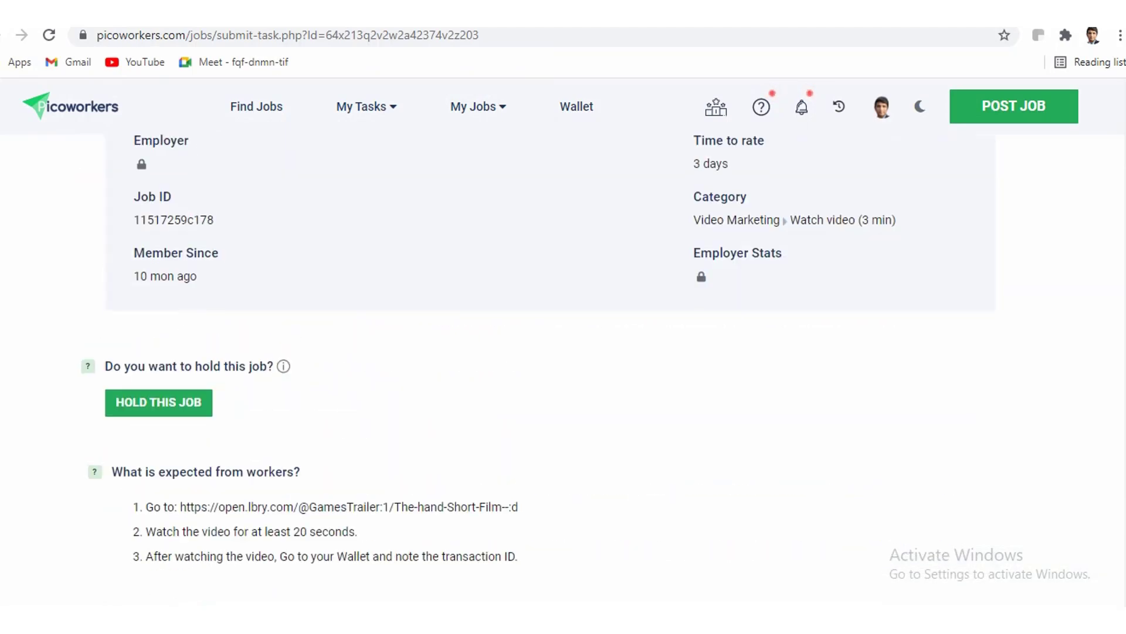
pyautogui.scroll(-12, 563, 352)
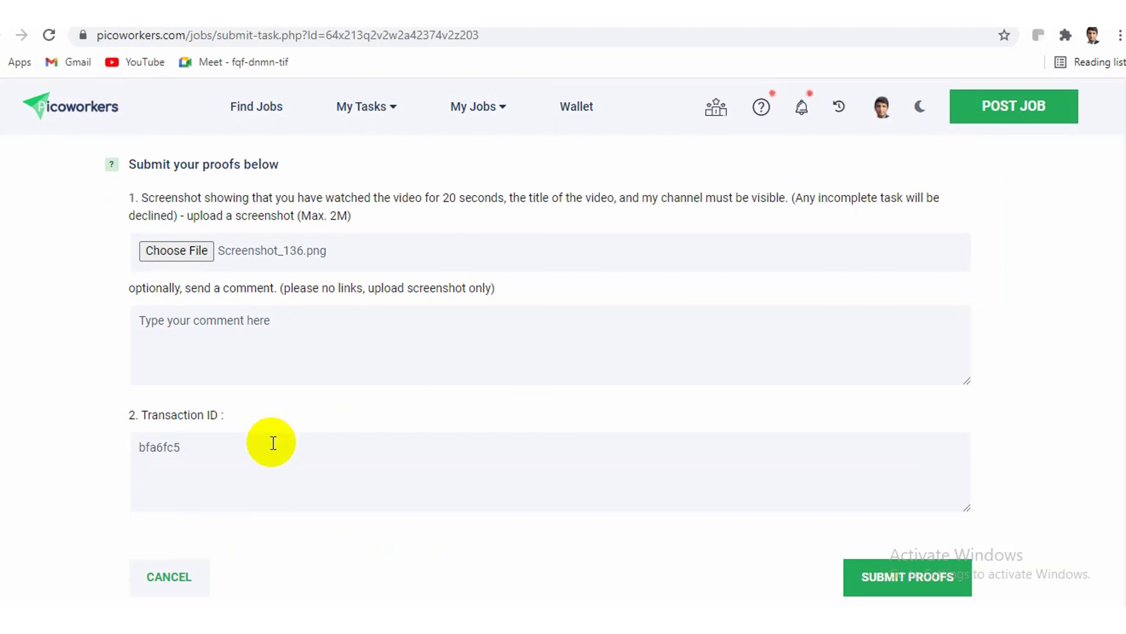
pyautogui.click(269, 441)
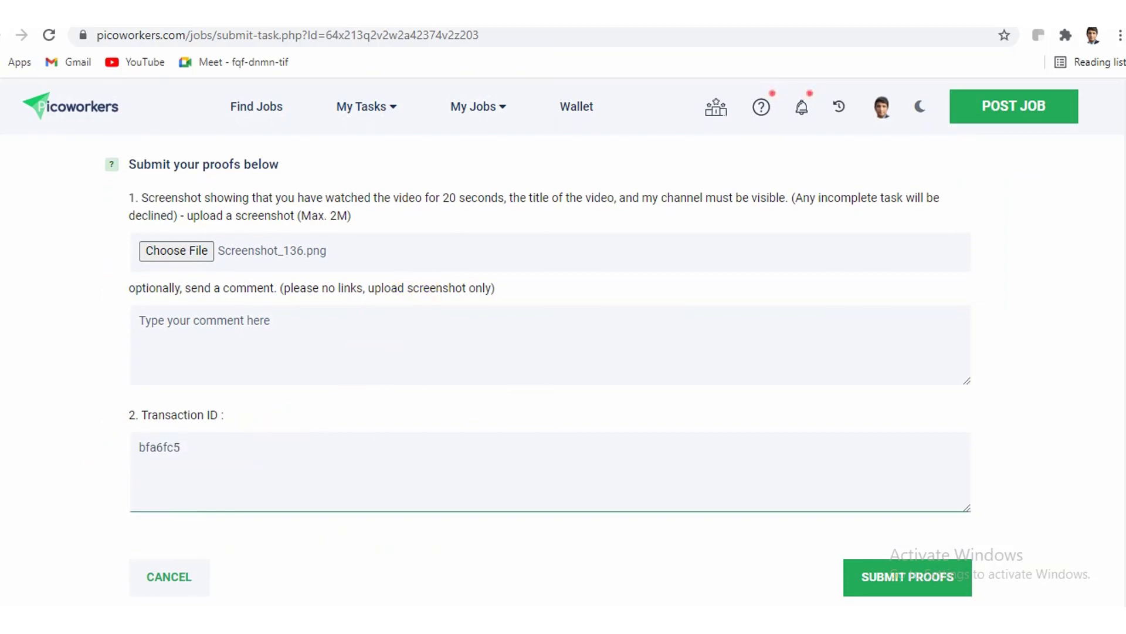
pyautogui.moveTo(287, 622)
pyautogui.click(288, 517)
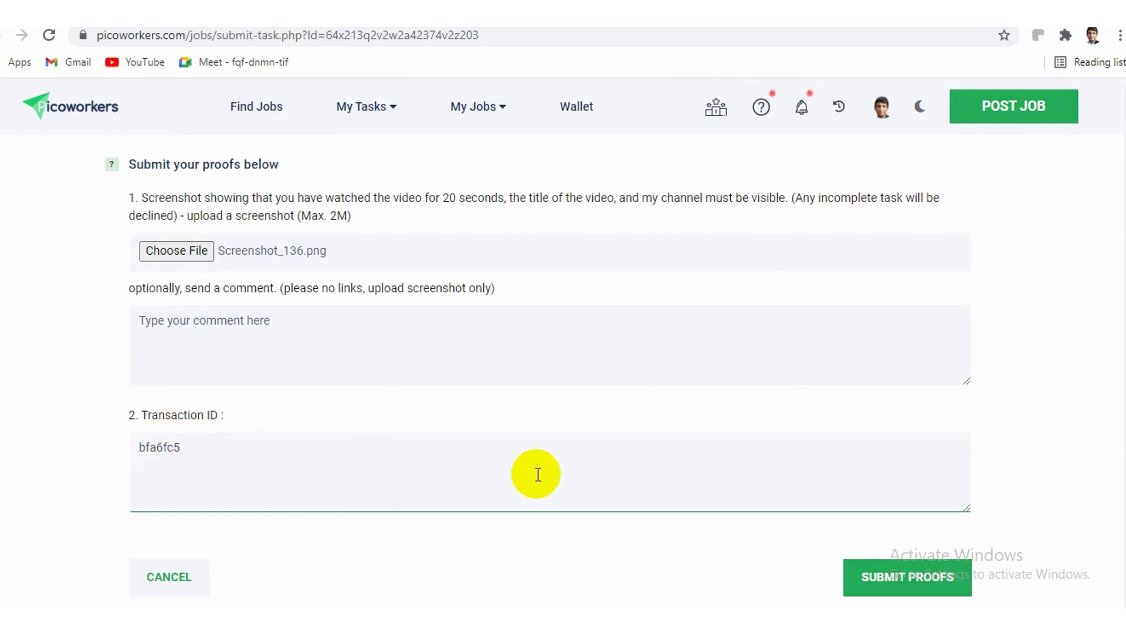
# Submit the proofs so the watch-video task is accepted
pyautogui.click(909, 583)
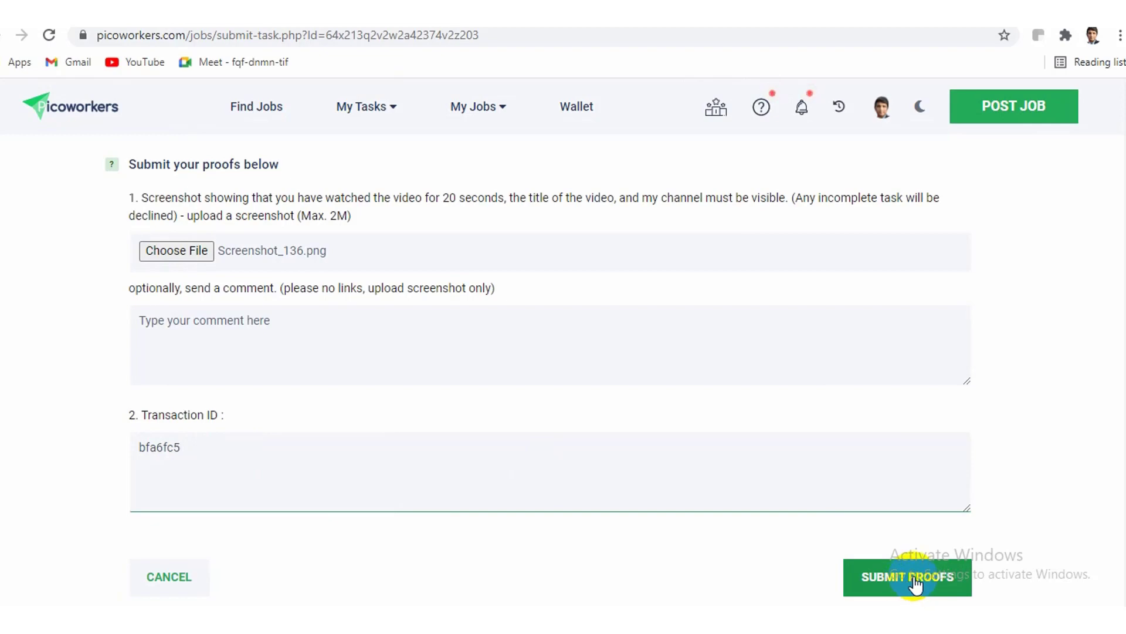
pyautogui.click(915, 584)
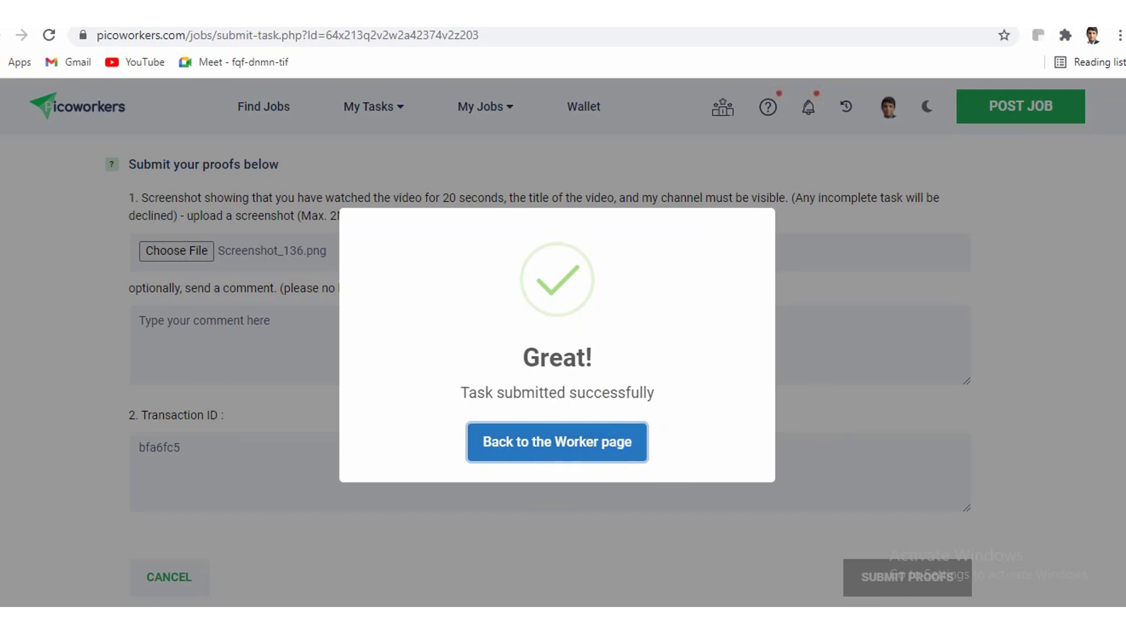
pyautogui.click(352, 516)
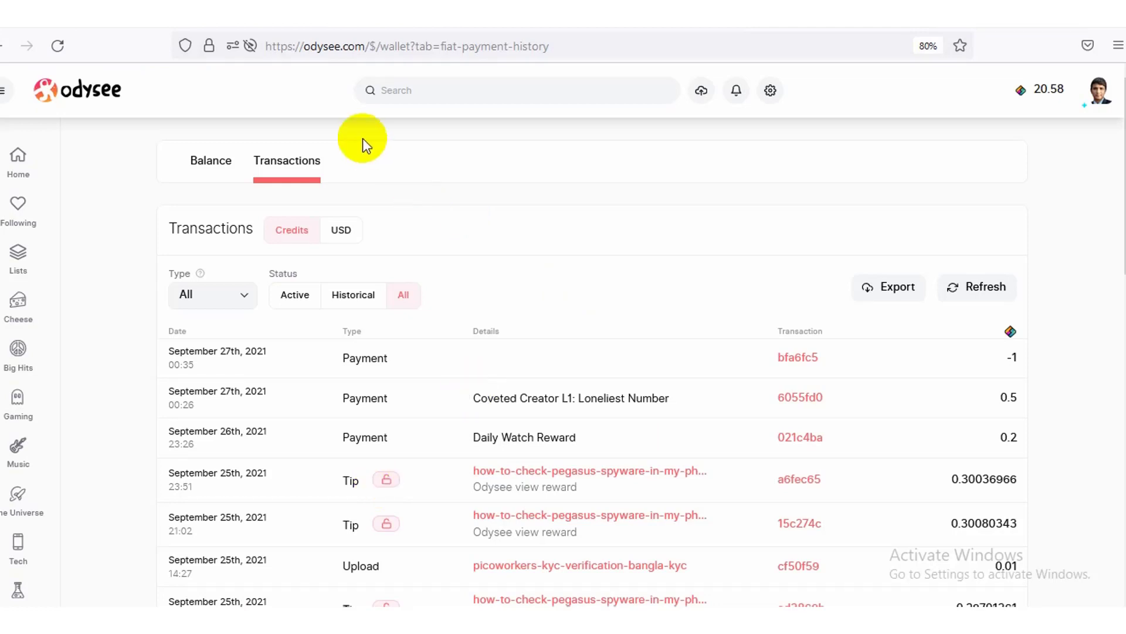
# Go from the wallet transactions list to the Odysee home page
pyautogui.click(103, 103)
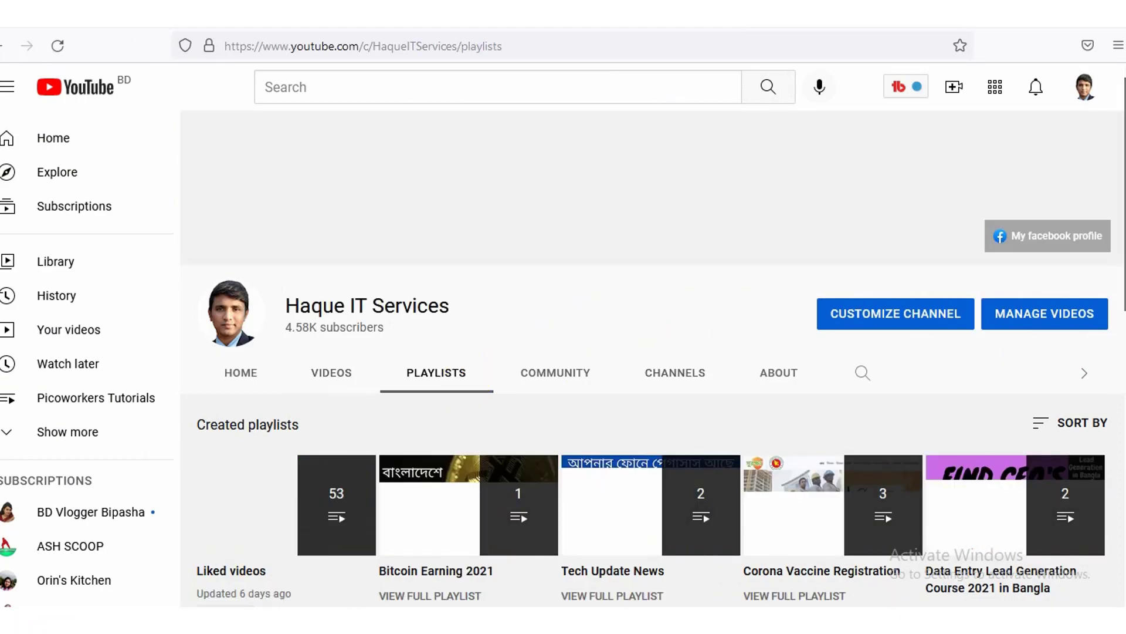
# Subscribe to Haque IT Services from its channel page and set notifications to All
pyautogui.scroll(-4, 653, 358)
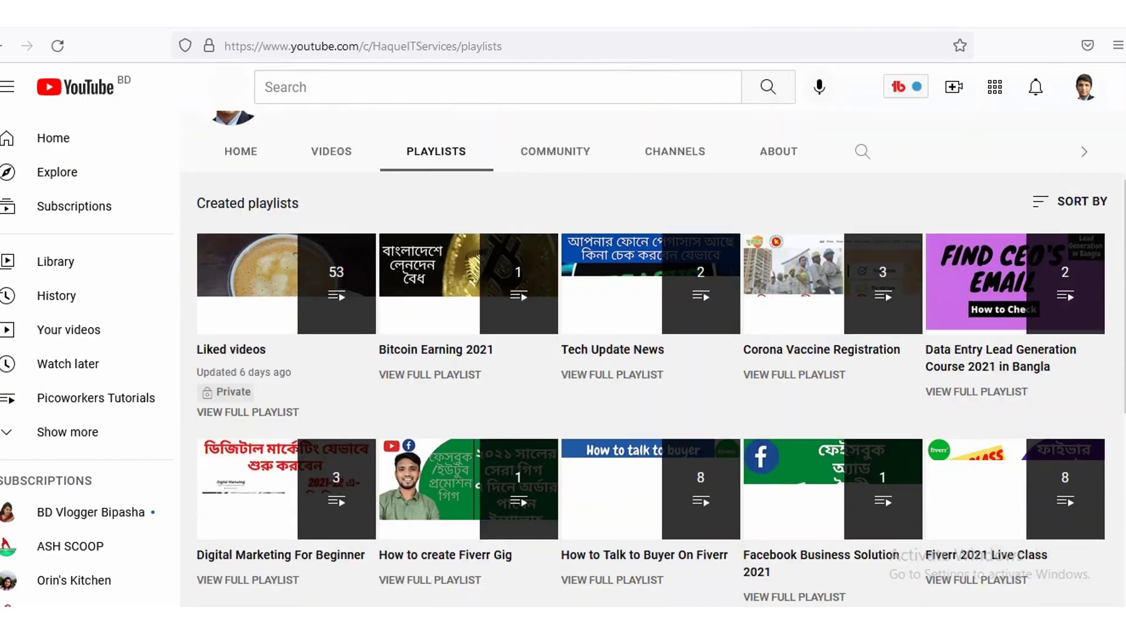
pyautogui.scroll(-3, 651, 379)
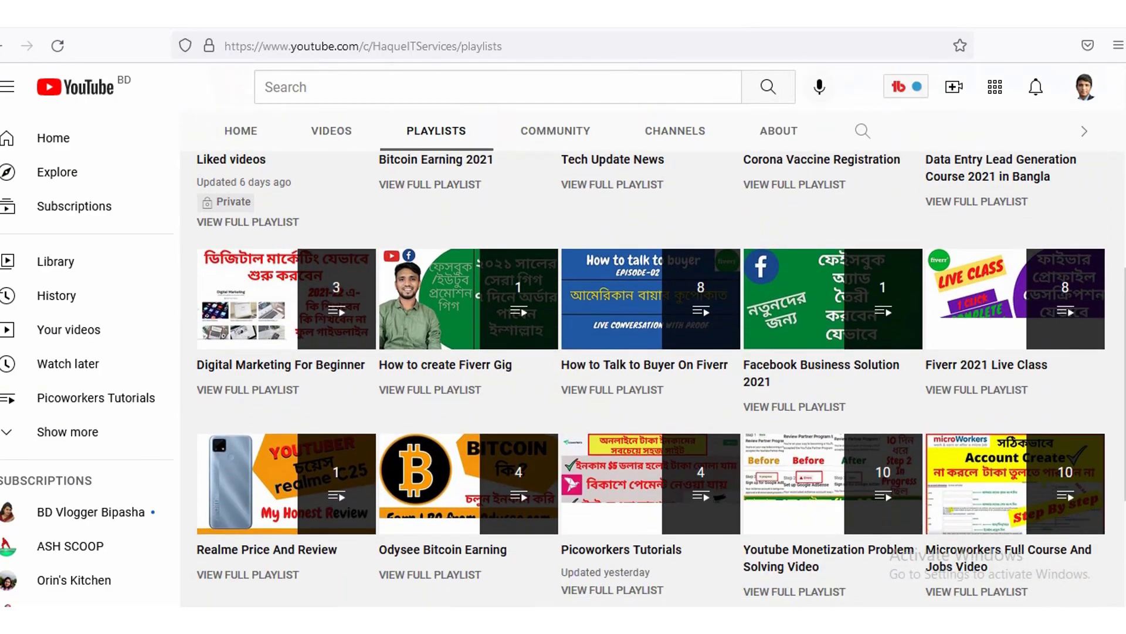
pyautogui.scroll(-1, 458, 498)
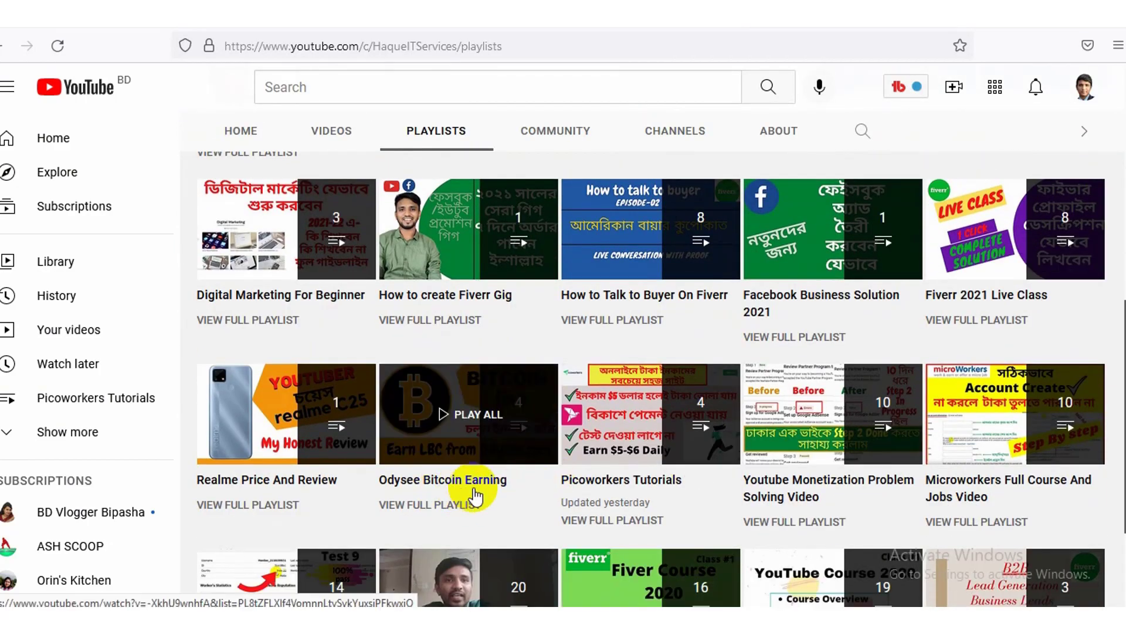
pyautogui.scroll(-2, 651, 379)
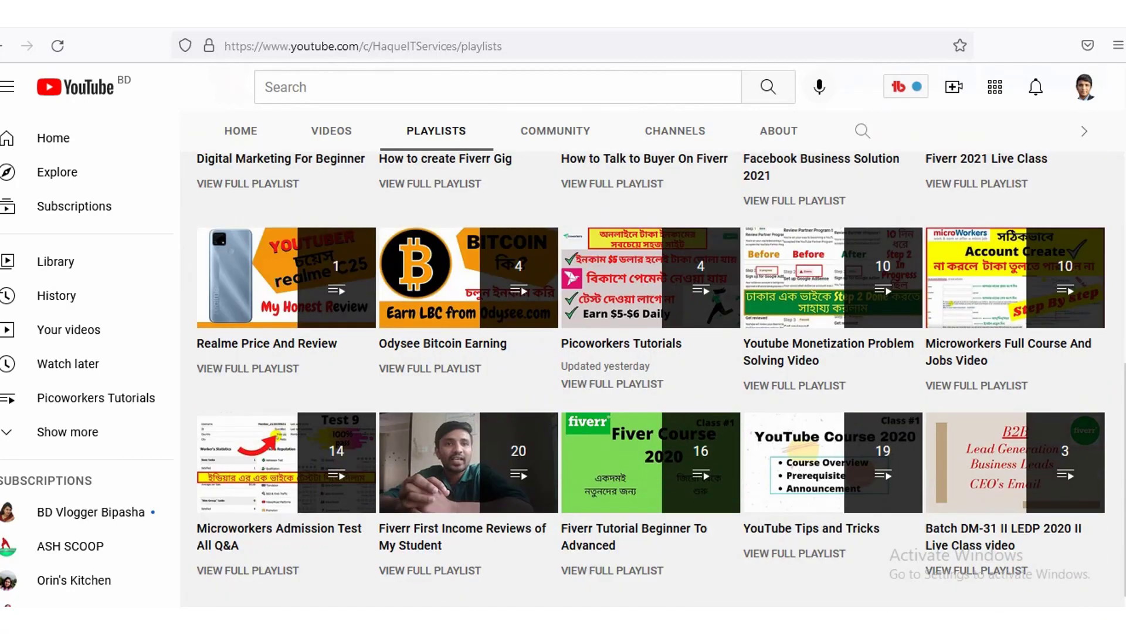
pyautogui.scroll(5, 652, 379)
pyautogui.scroll(5, 967, 147)
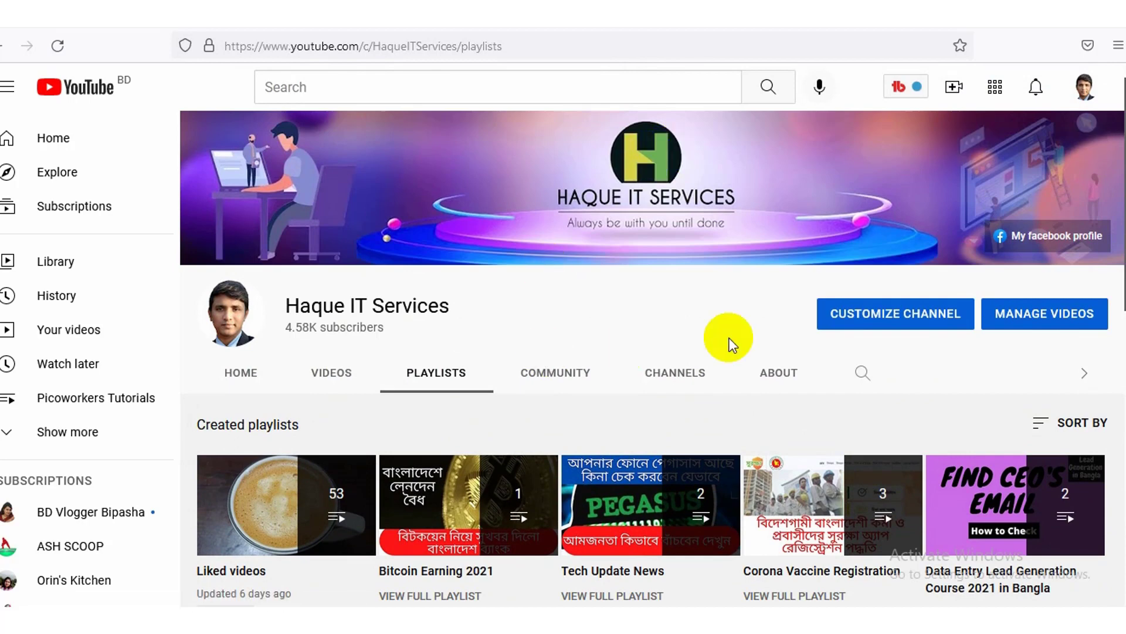
pyautogui.click(333, 369)
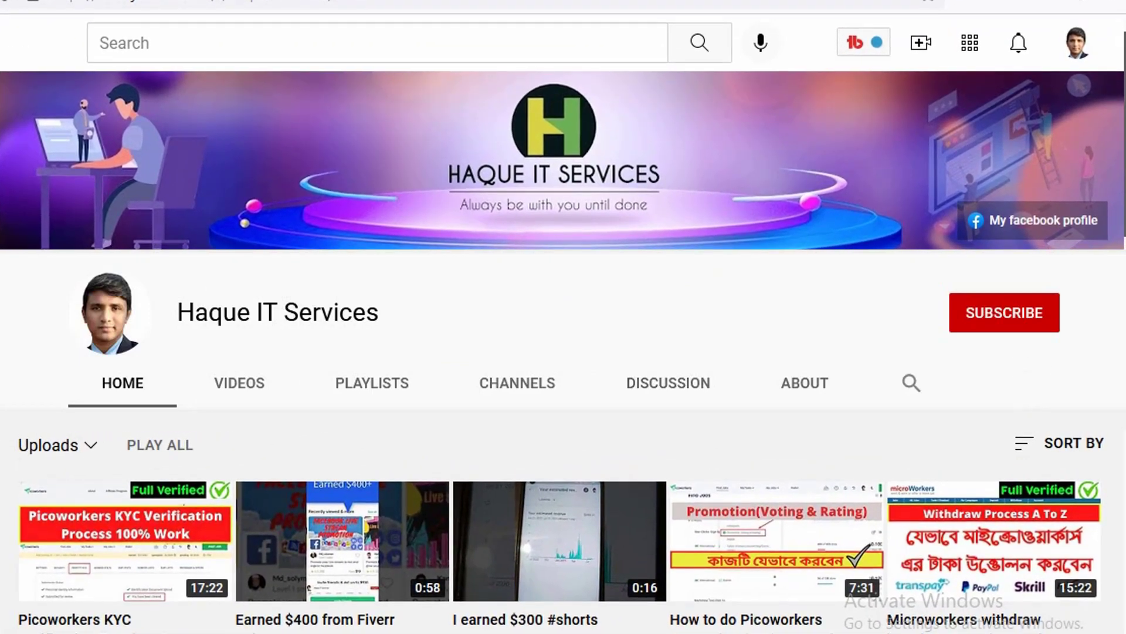
pyautogui.click(1004, 323)
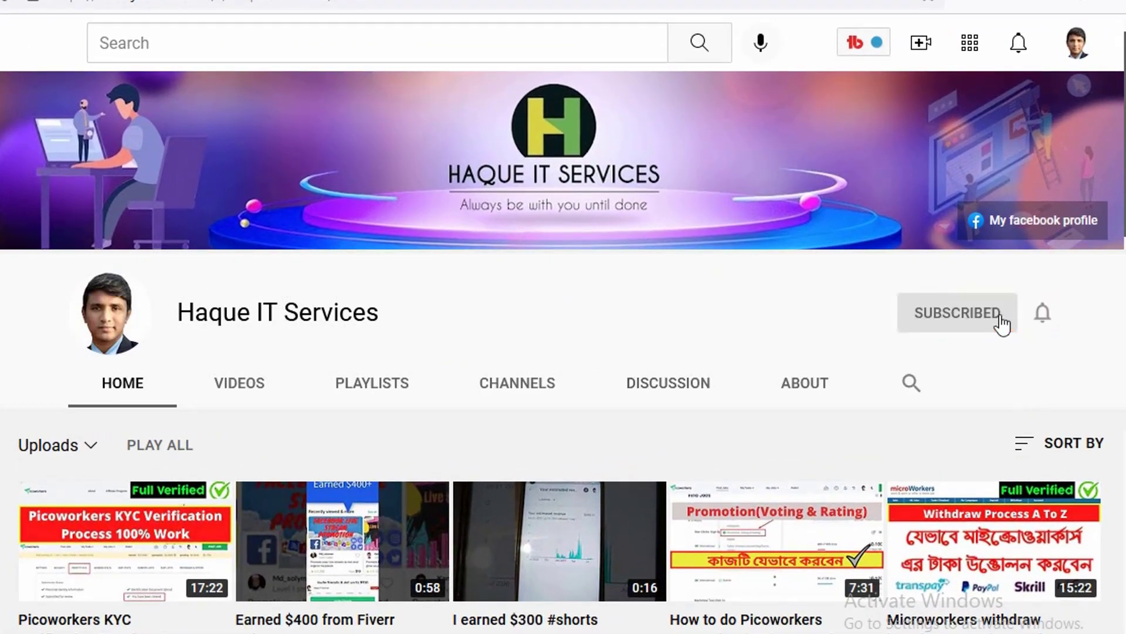
pyautogui.click(1043, 317)
pyautogui.click(940, 367)
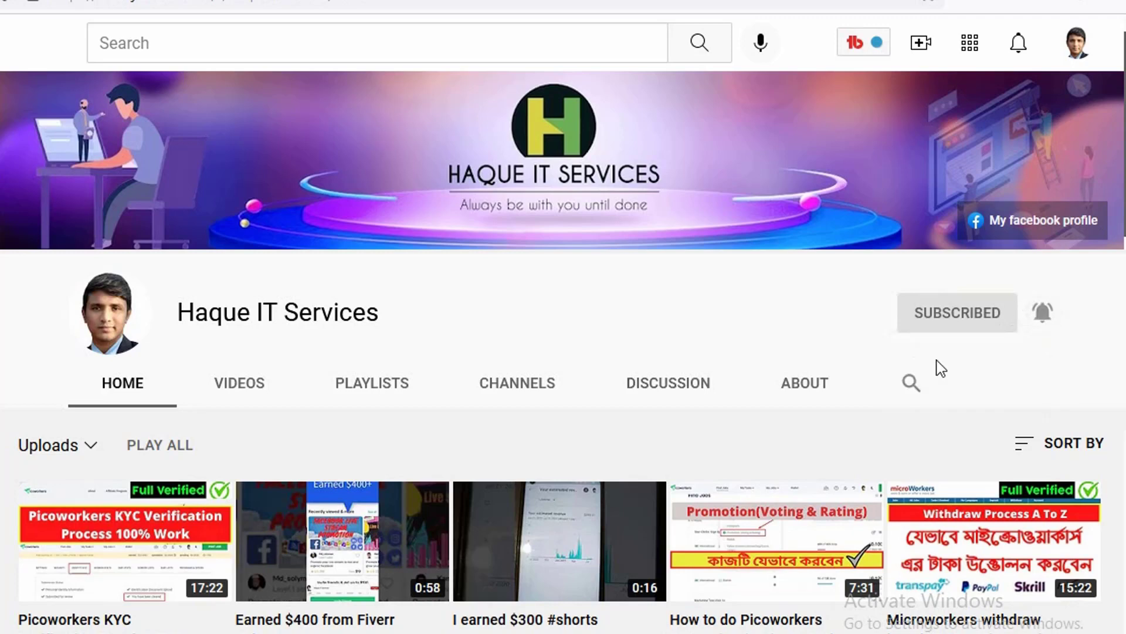